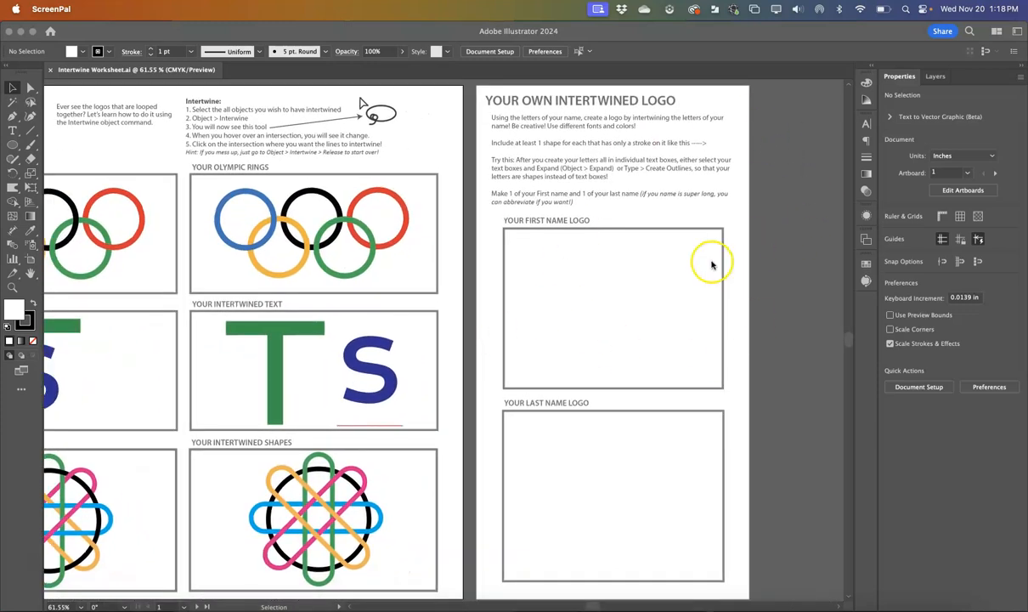
# Select all five rings in the YOUR OLYMPIC RINGS frame and make them an Intertwine object
pyautogui.hscroll(-7, 622, 360)
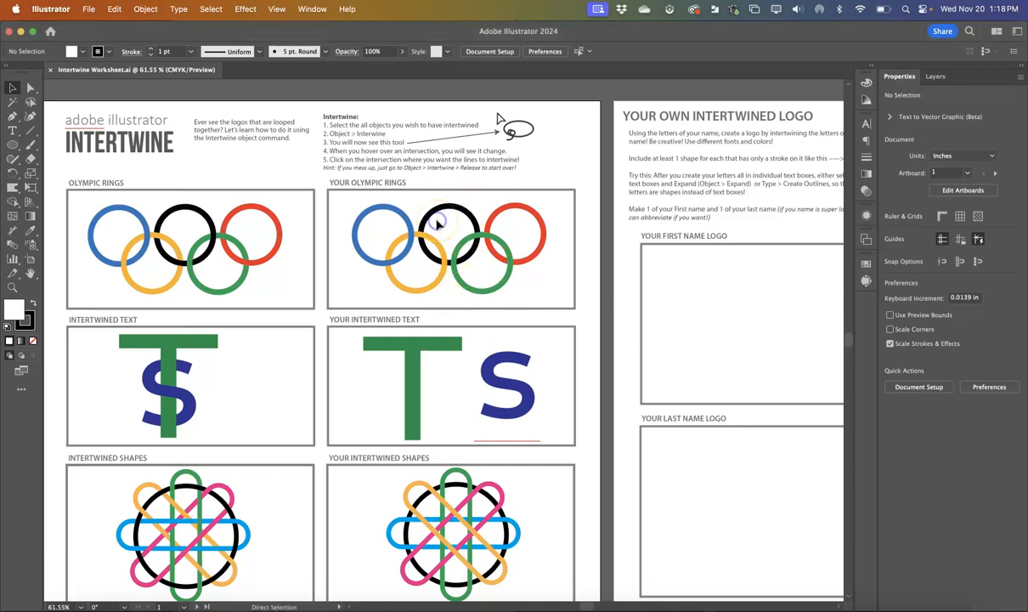
pyautogui.press('super+equal')
pyautogui.press('super+equal')
pyautogui.scroll(5, 438, 224)
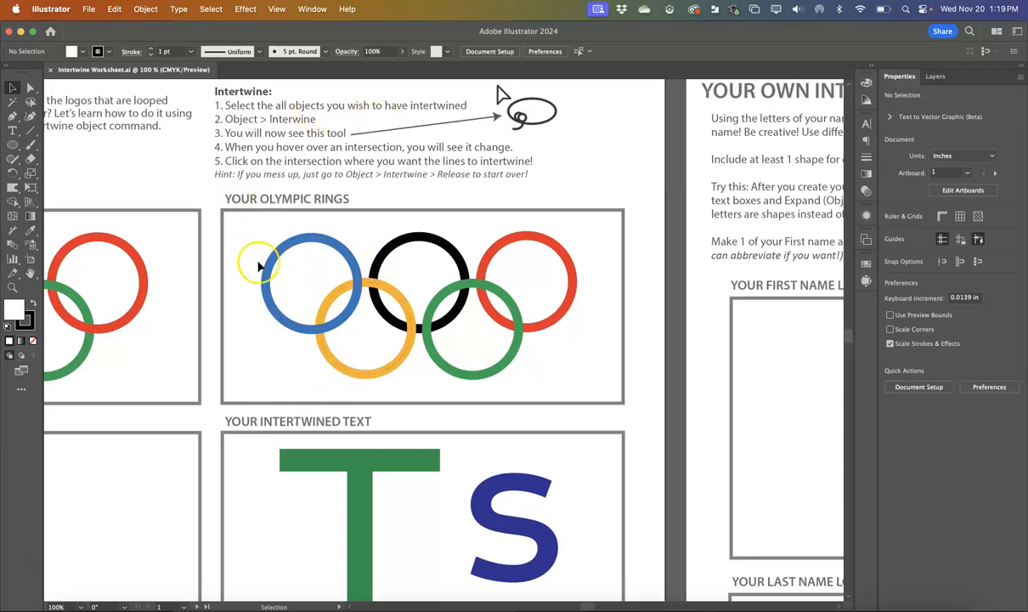
pyautogui.moveTo(318, 280); pyautogui.dragTo(355, 362)
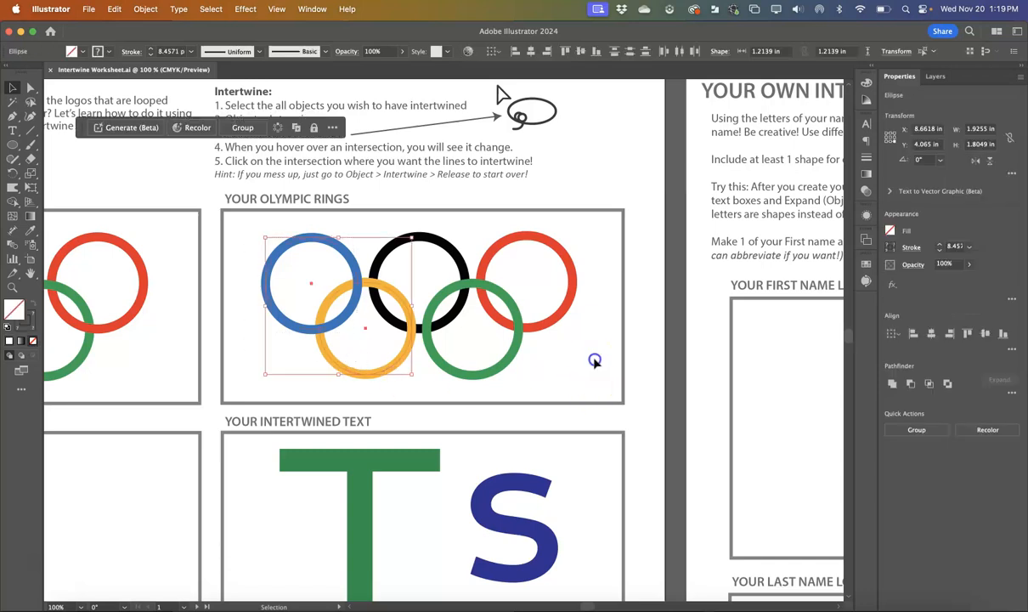
pyautogui.moveTo(300, 246); pyautogui.dragTo(292, 235)
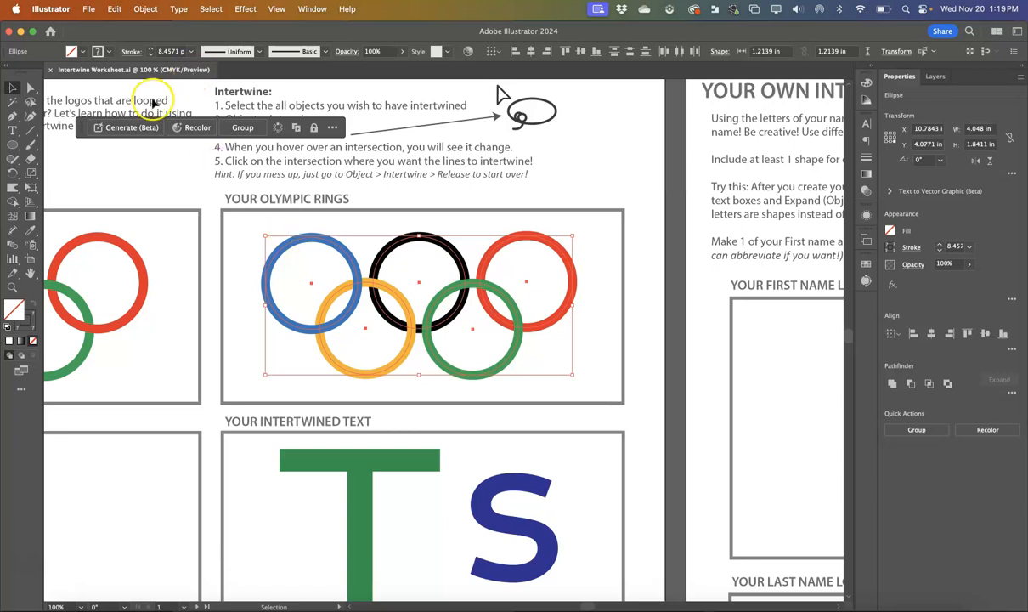
pyautogui.moveTo(82, 127); pyautogui.dragTo(86, 347)
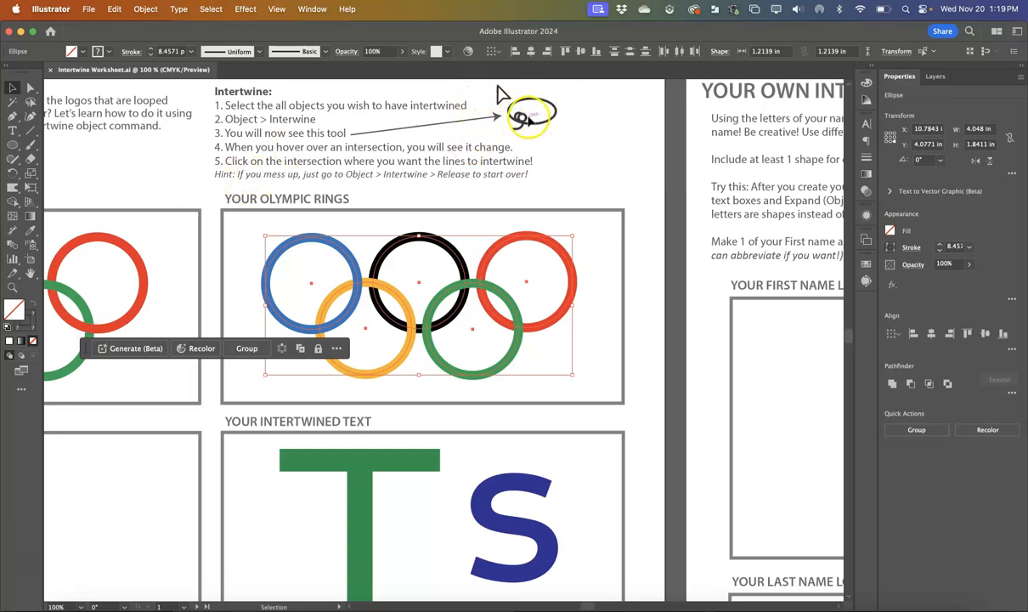
pyautogui.click(146, 9)
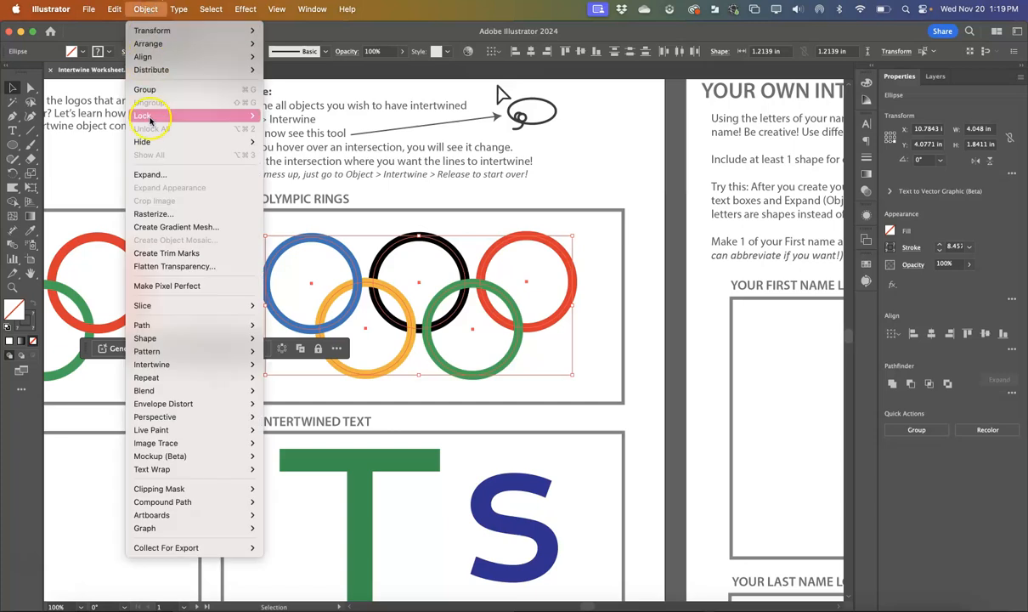
pyautogui.moveTo(176, 370)
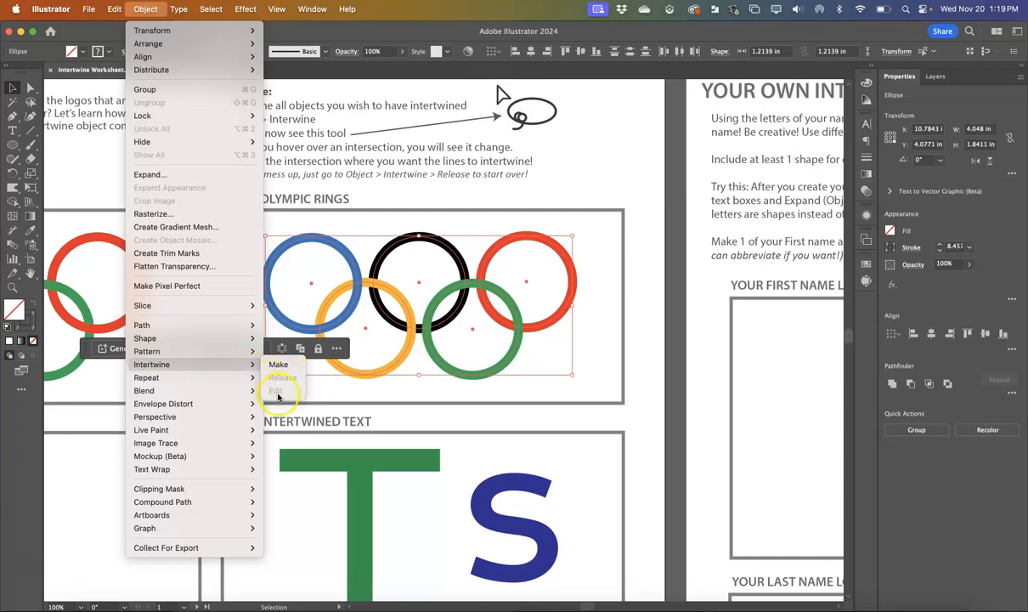
pyautogui.click(281, 366)
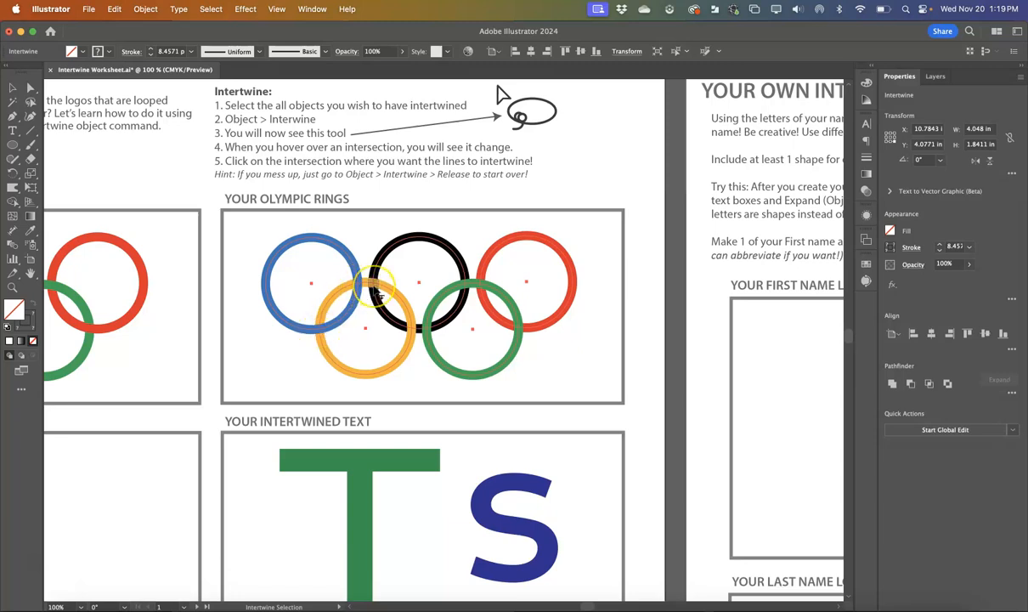
# Bring yellow over blue and black over green at their upper ring crossings, and toggle the lower green–red crossing
pyautogui.press('super+=')
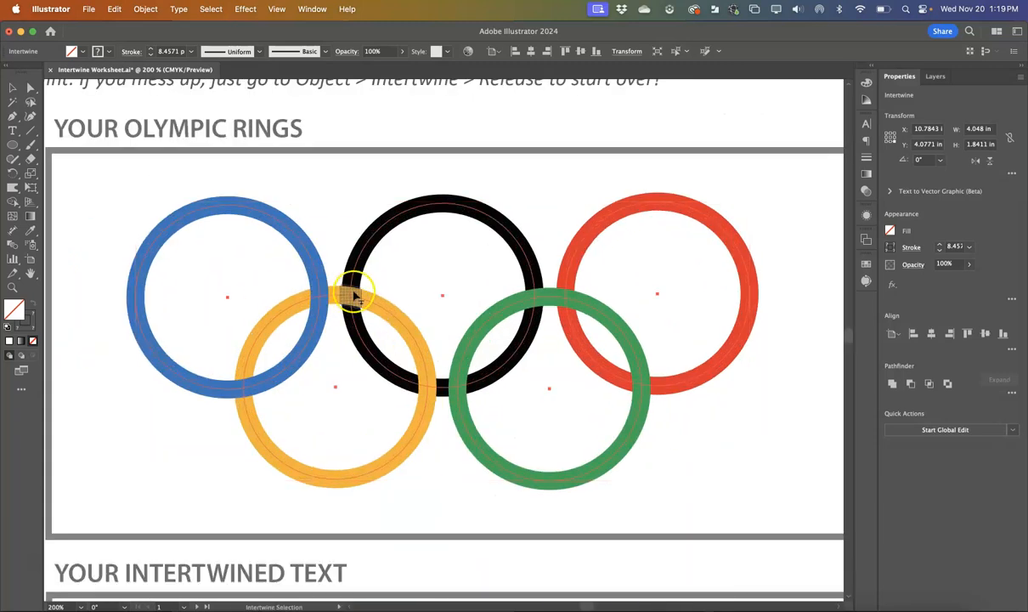
pyautogui.click(319, 297)
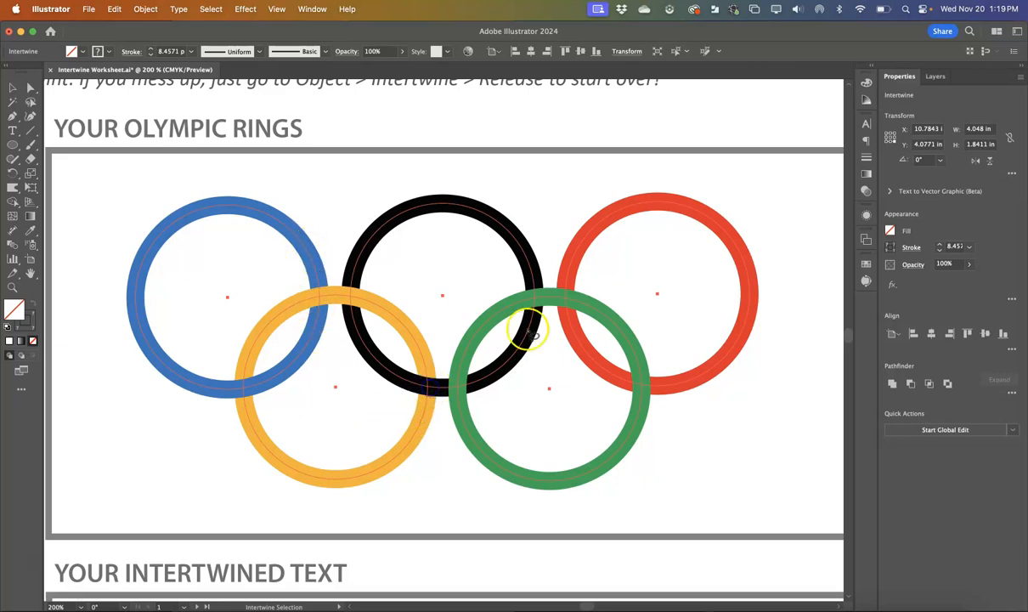
pyautogui.click(539, 299)
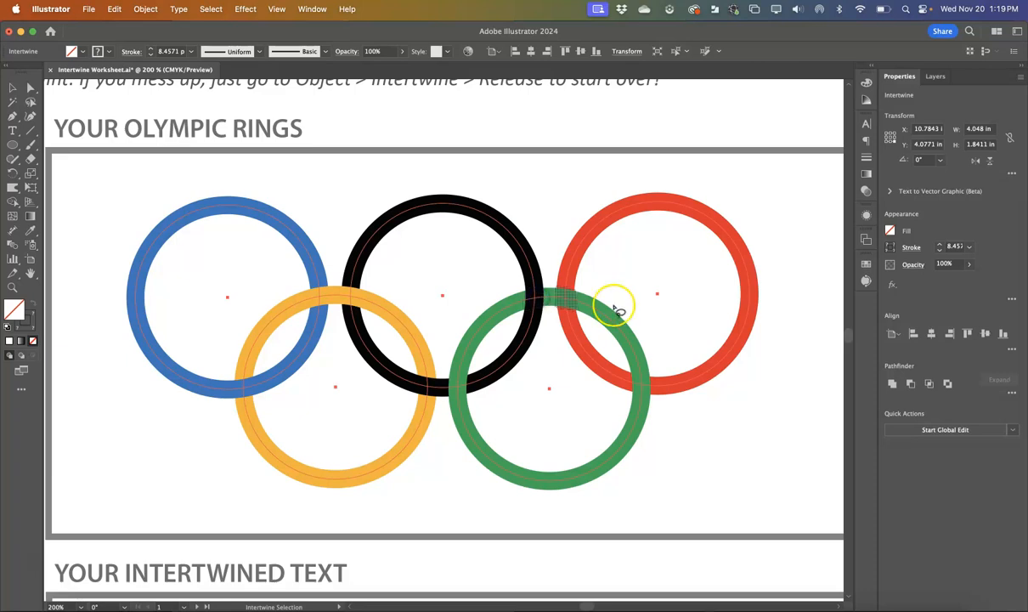
pyautogui.click(643, 384)
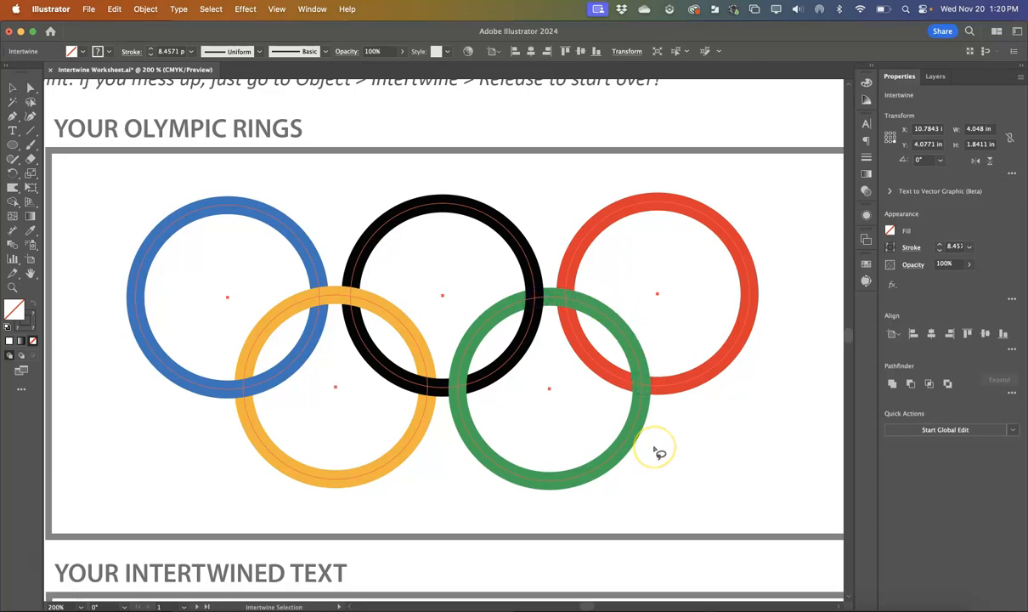
pyautogui.press('super+minus')
pyautogui.press('super+minus')
pyautogui.hscroll(-3, 656, 450)
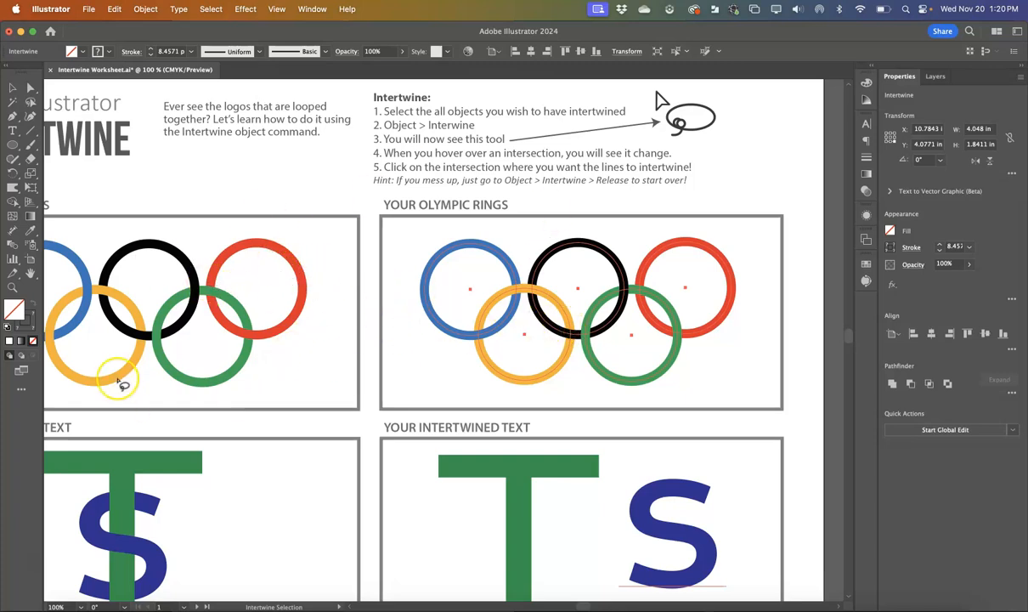
# Place the blue S over the green T's stem in the YOUR INTERTWINED TEXT frame, and move both letters toward the frame's centre
pyautogui.scroll(-3, 124, 385)
pyautogui.hscroll(2, 124, 384)
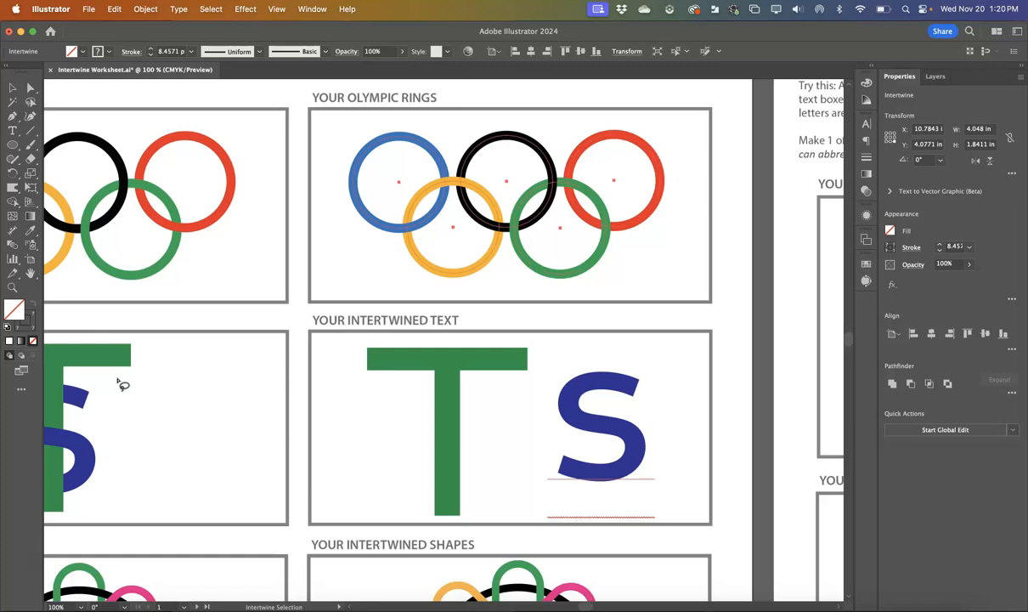
pyautogui.press('v')
pyautogui.click(455, 380)
pyautogui.moveTo(639, 448); pyautogui.dragTo(498, 466)
pyautogui.keyDown('shift'); pyautogui.click(510, 360); pyautogui.keyUp('shift')
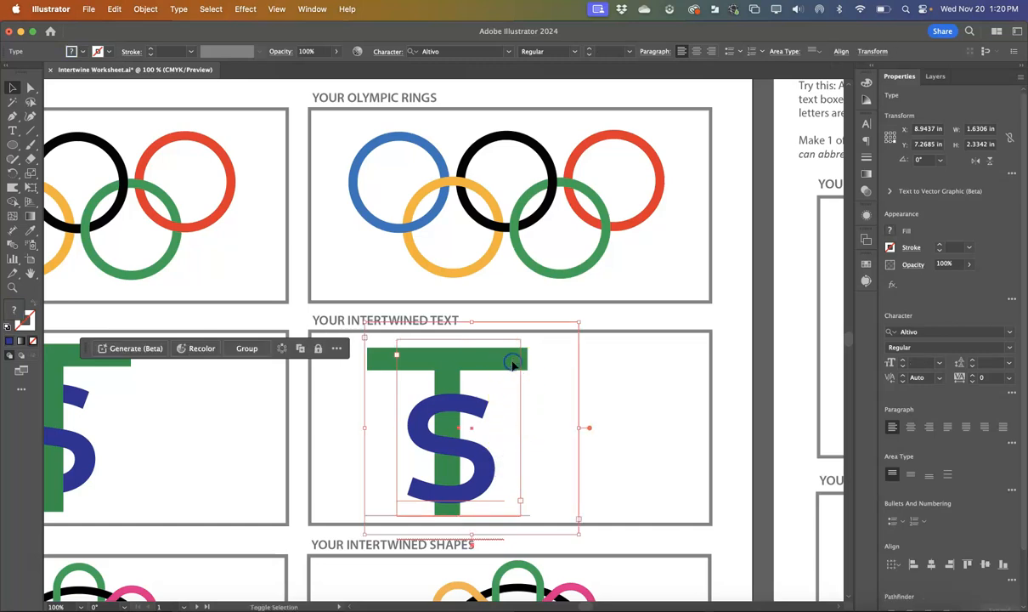
pyautogui.moveTo(499, 363); pyautogui.dragTo(542, 360)
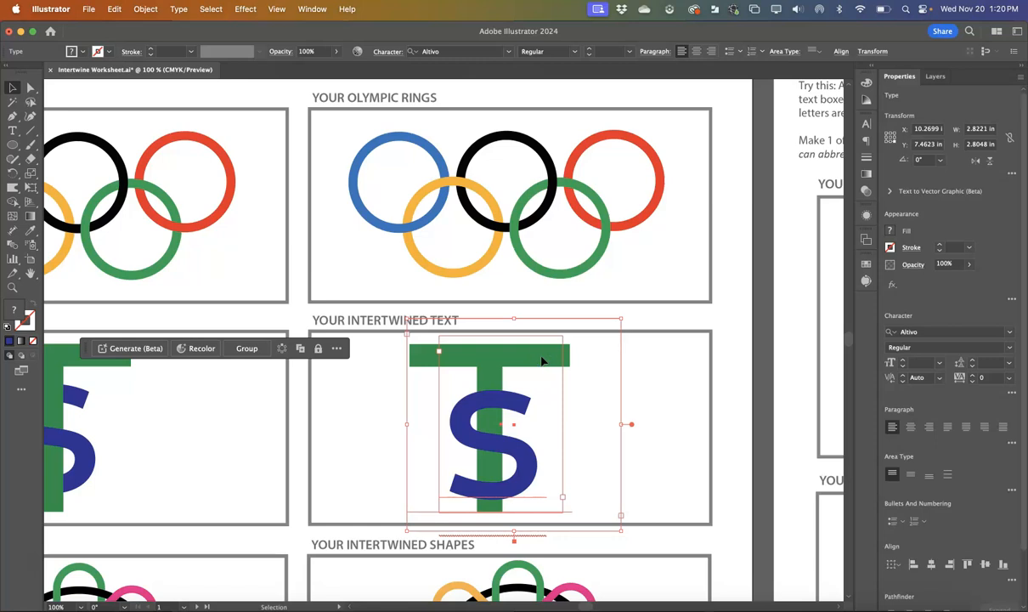
# Intertwine the T and S so the T's stem passes over the S at its upper and lower curves but under its middle
pyautogui.click(146, 9)
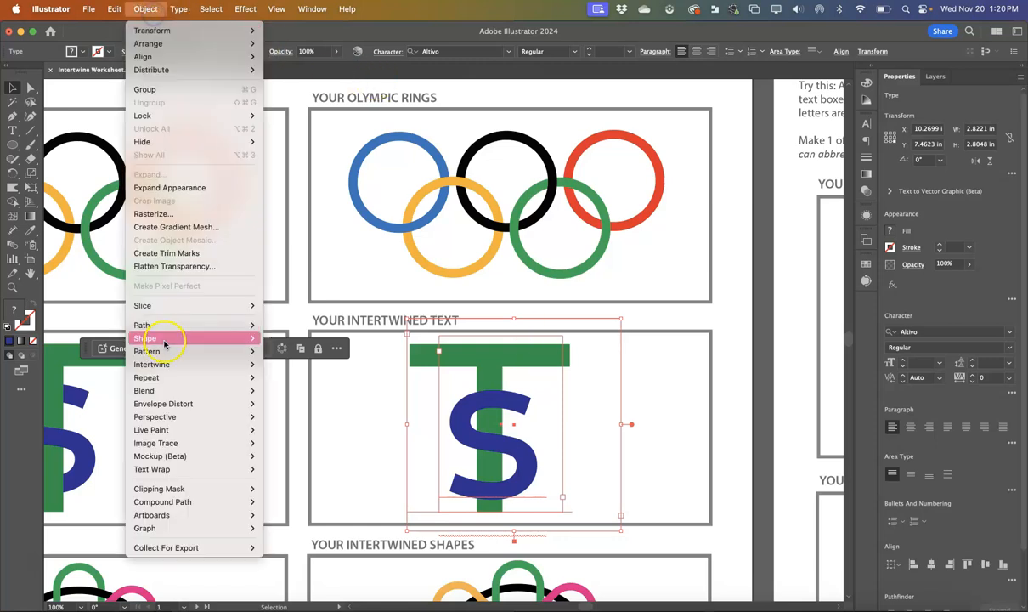
pyautogui.moveTo(161, 364)
pyautogui.click(283, 368)
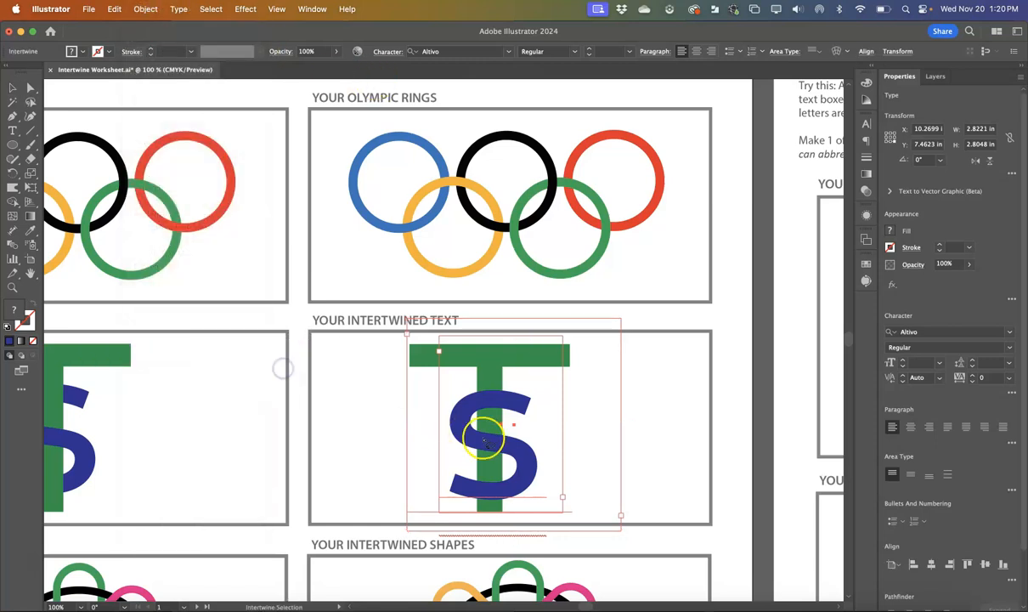
pyautogui.moveTo(490, 425); pyautogui.dragTo(490, 403)
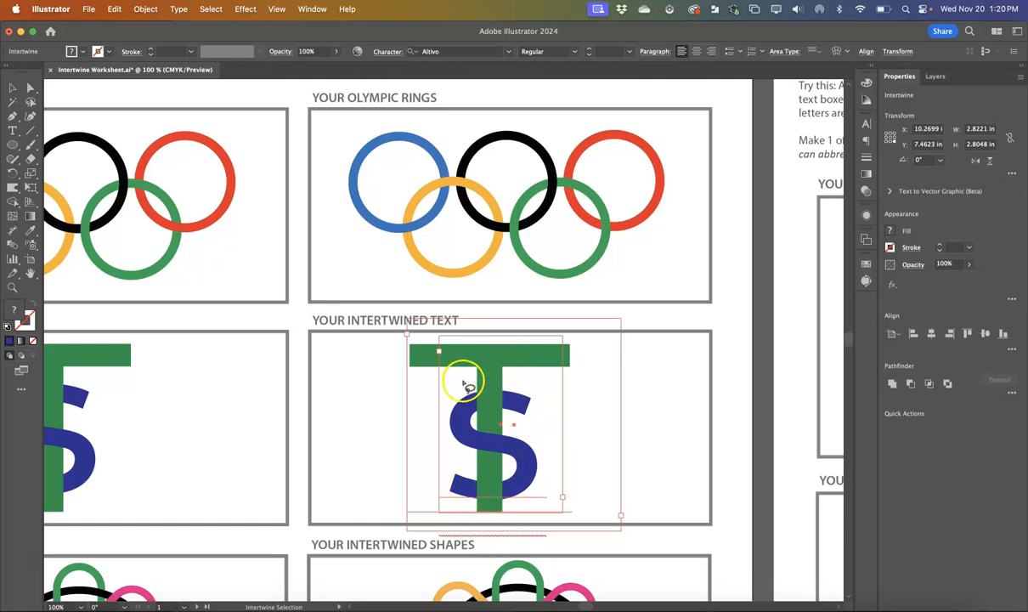
pyautogui.press('Escape')
pyautogui.click(670, 424)
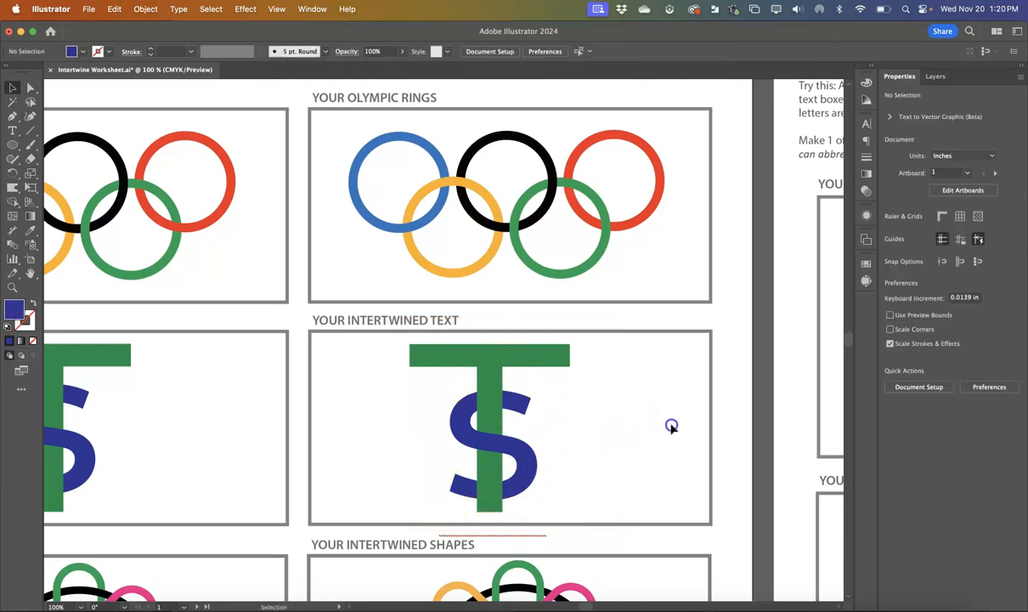
# Expand the Your work here layer and the letters' Intertwine group to examine what they contain
pyautogui.click(929, 77)
pyautogui.click(889, 117)
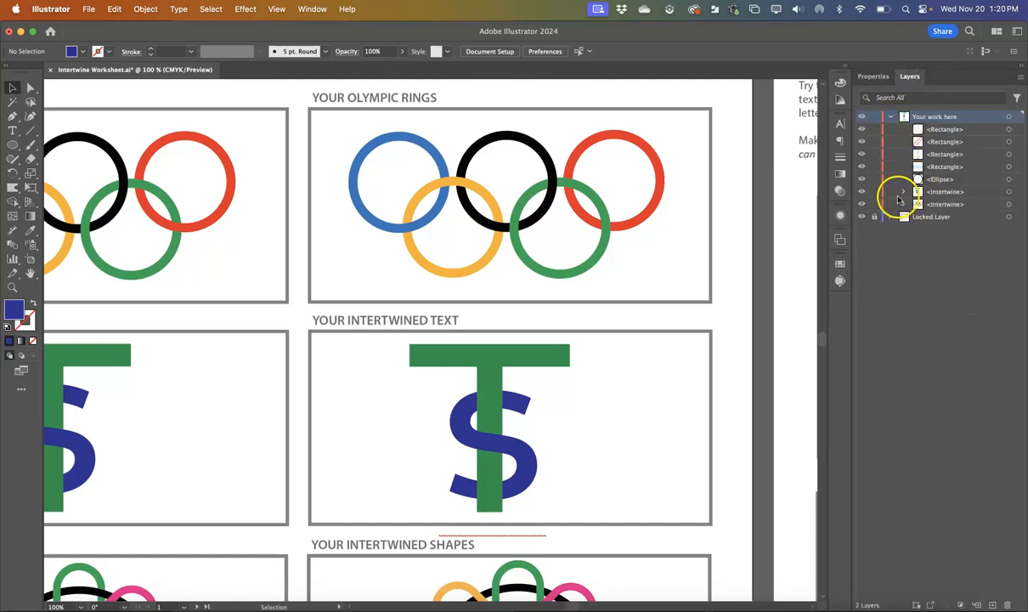
pyautogui.click(901, 192)
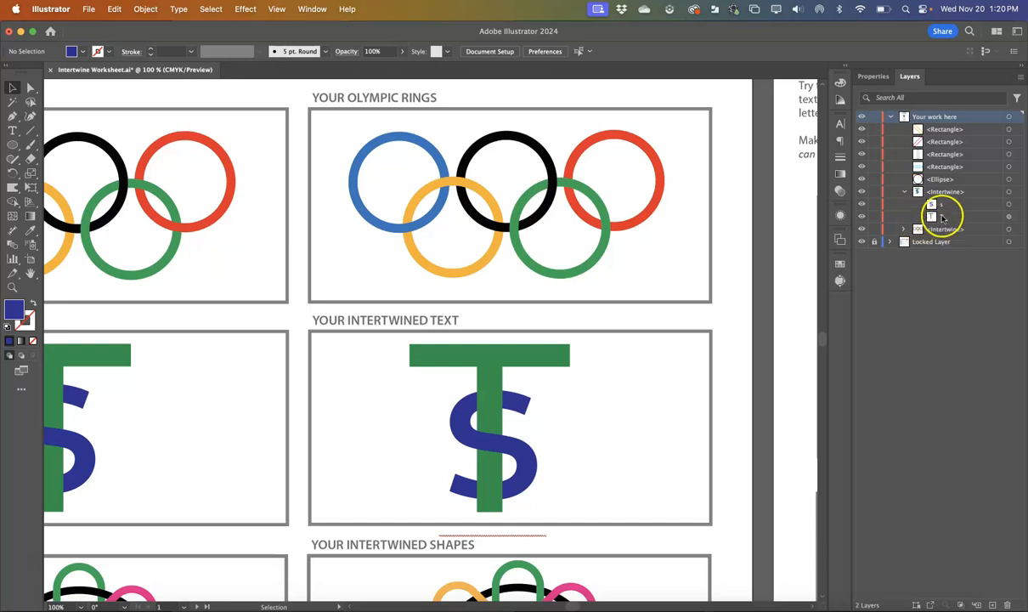
# Try shifting the intertwined T and S slightly as one object, and undo the move
pyautogui.click(931, 195)
pyautogui.moveTo(487, 391); pyautogui.dragTo(517, 386)
pyautogui.press('super+z')
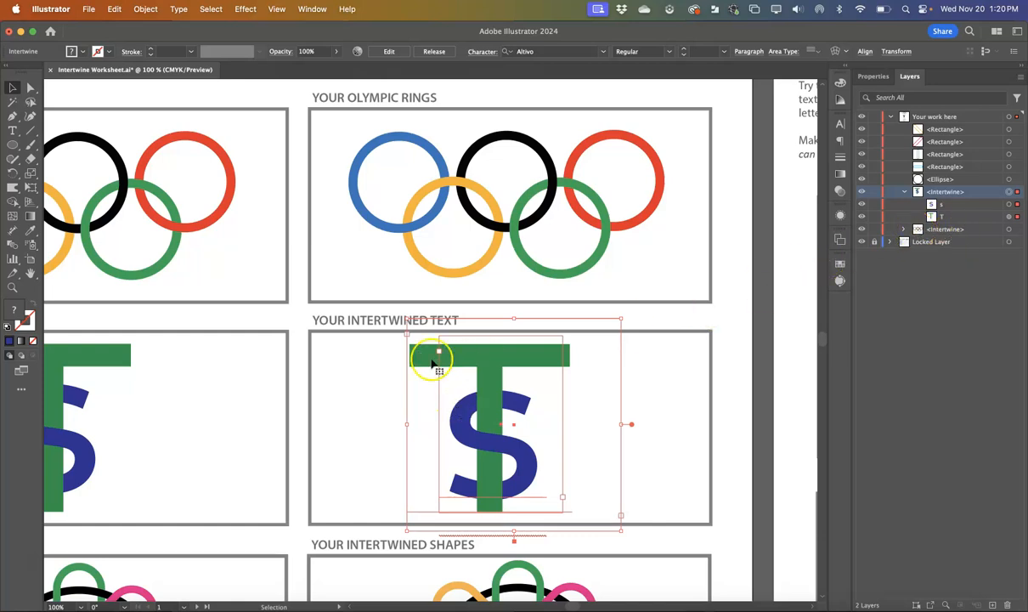
# Reopen the rings' Intertwine object for editing and toggle the upper blue–yellow crossing
pyautogui.click(355, 271)
pyautogui.click(436, 215)
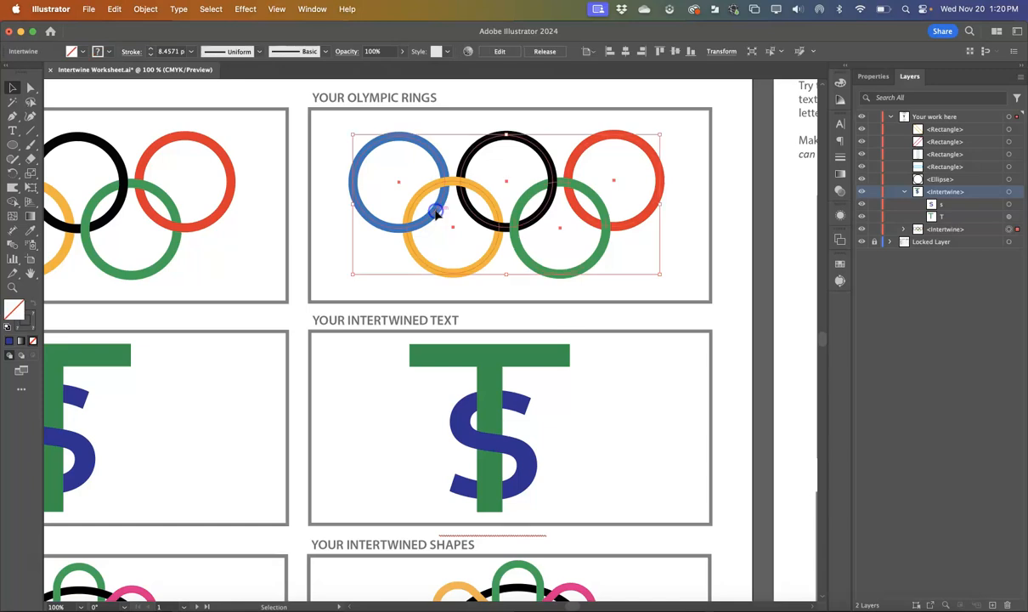
pyautogui.click(144, 9)
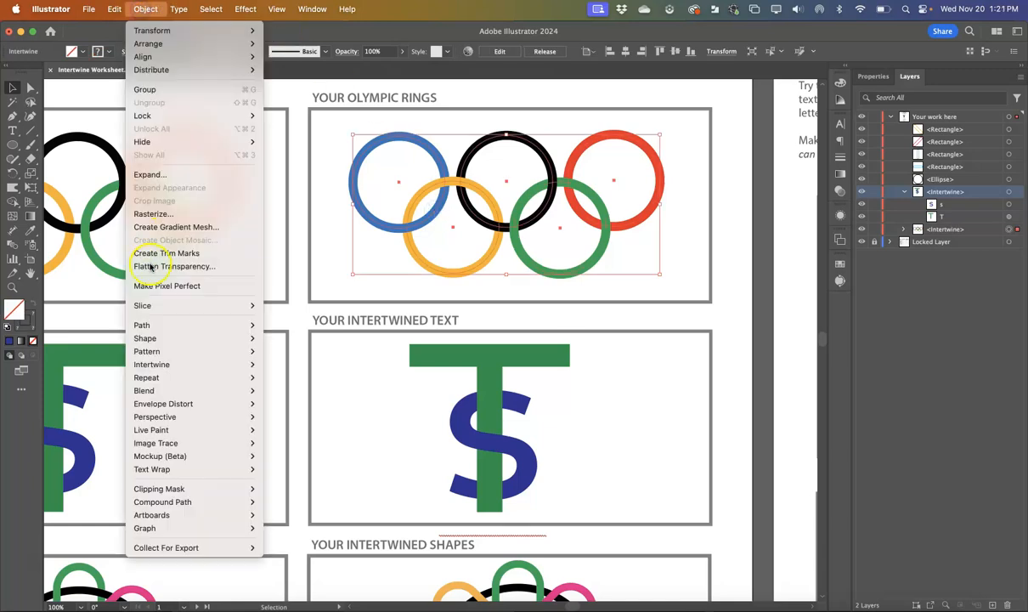
pyautogui.moveTo(164, 364)
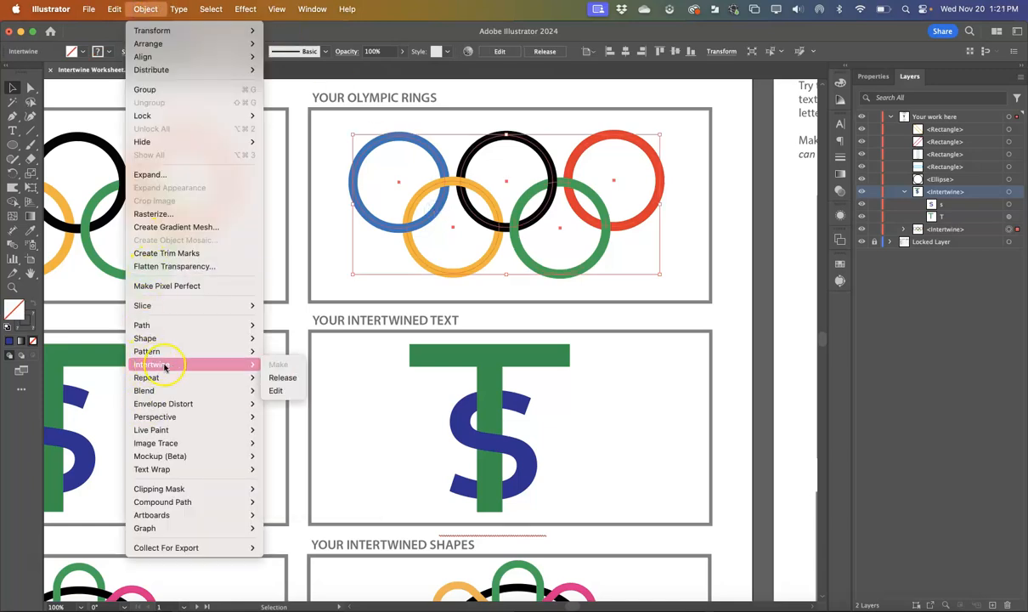
pyautogui.click(276, 390)
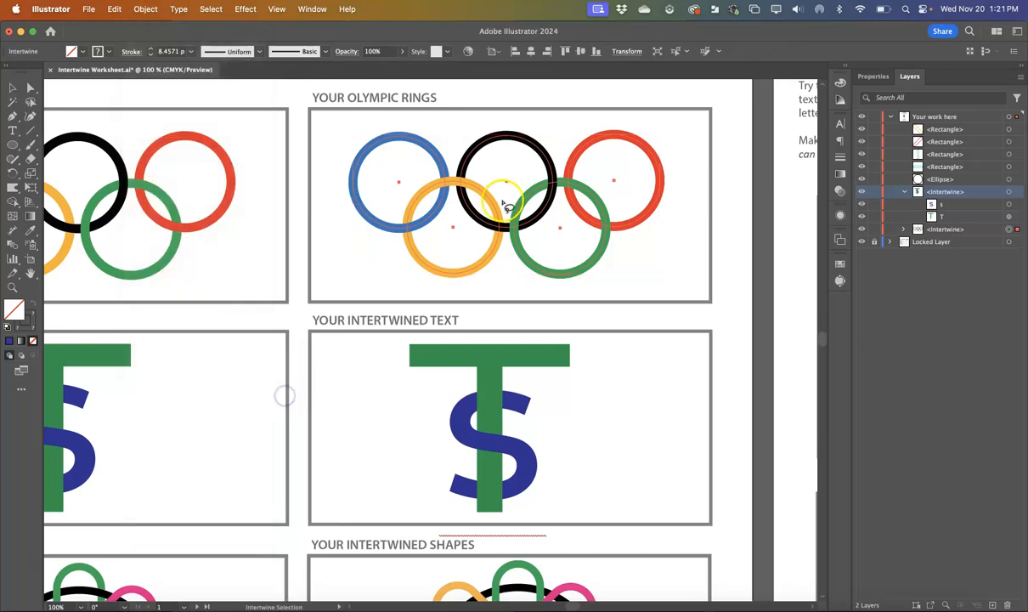
pyautogui.click(443, 186)
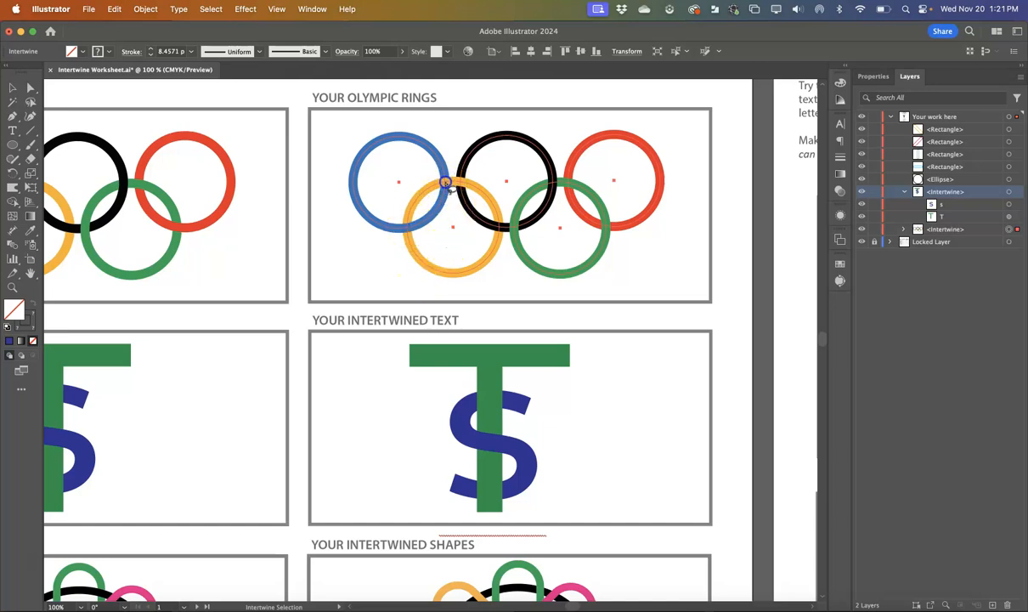
# Toggle the stacking of the yellow and black rings at their lower crossing
pyautogui.press('super+equal')
pyautogui.press('super+equal')
pyautogui.press('super+equal')
pyautogui.press('super+equal')
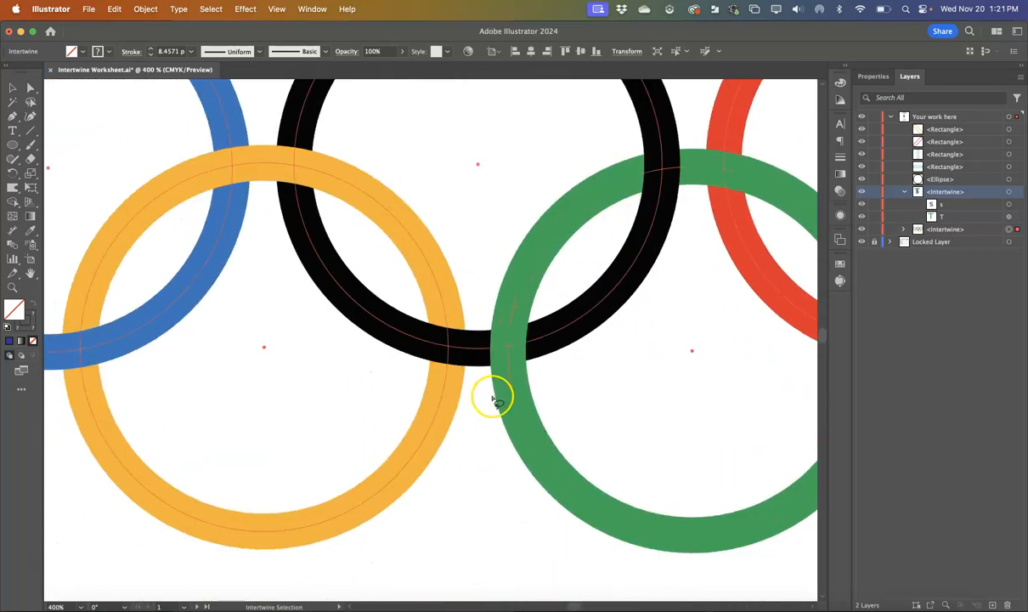
pyautogui.click(443, 340)
pyautogui.click(446, 350)
pyautogui.click(450, 350)
pyautogui.press('super+minus')
pyautogui.press('super+minus')
pyautogui.press('super+minus')
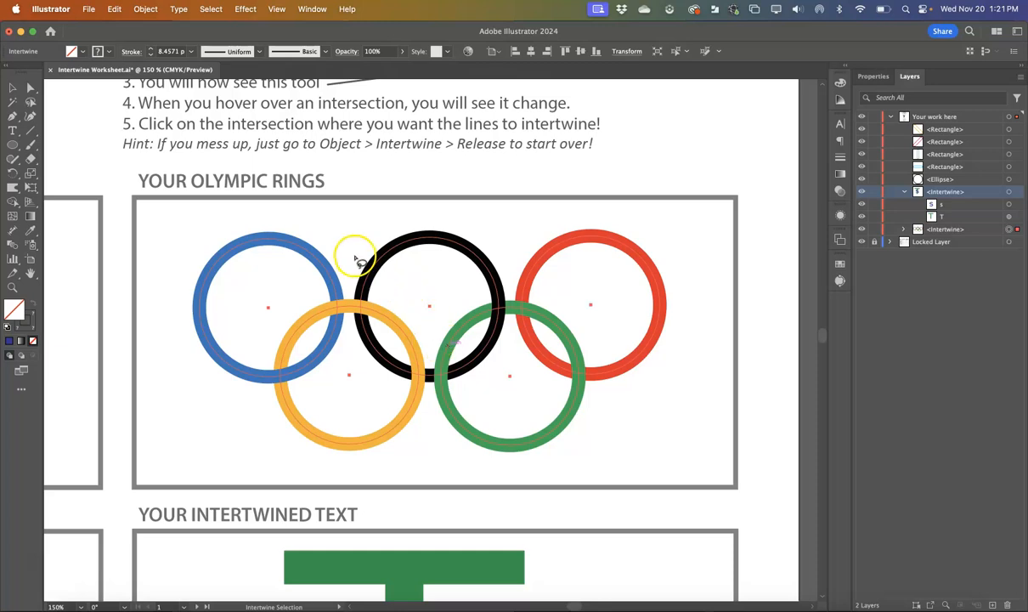
# Release the Intertwine on the Olympic rings and deselect them
pyautogui.press('v')
pyautogui.click(156, 8)
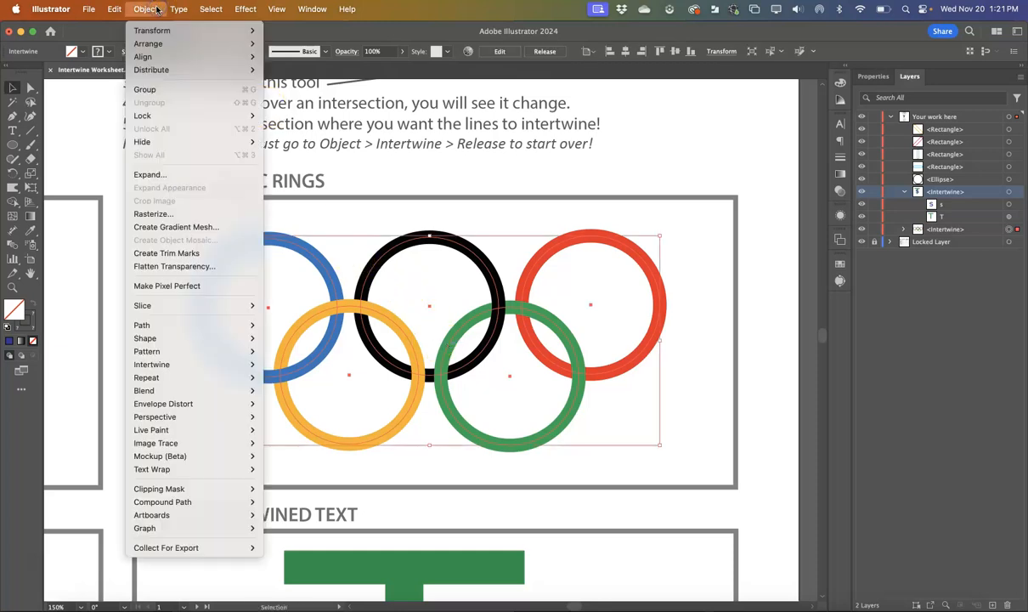
pyautogui.moveTo(170, 364)
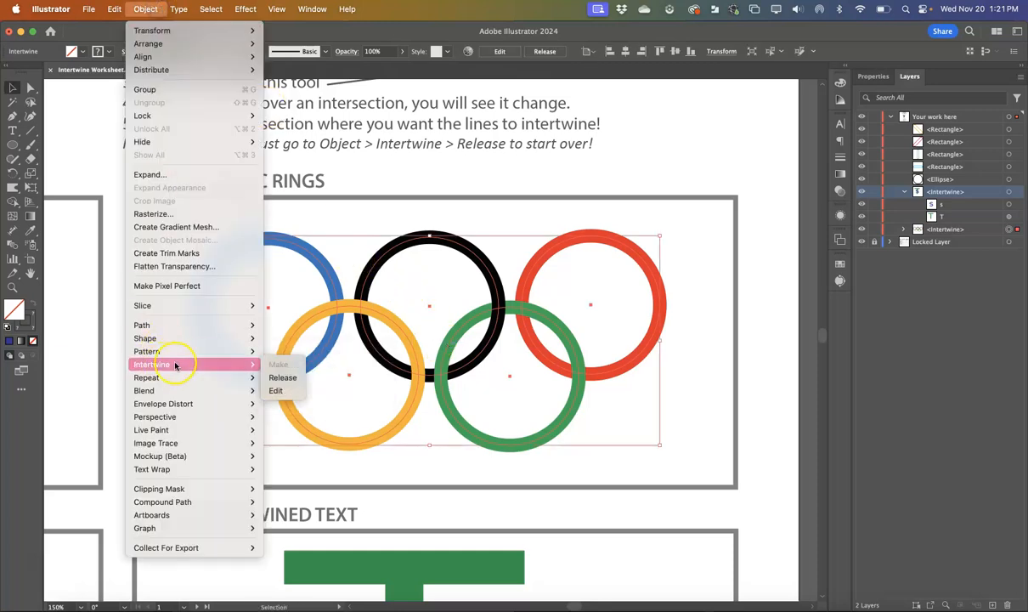
pyautogui.click(283, 378)
pyautogui.click(705, 363)
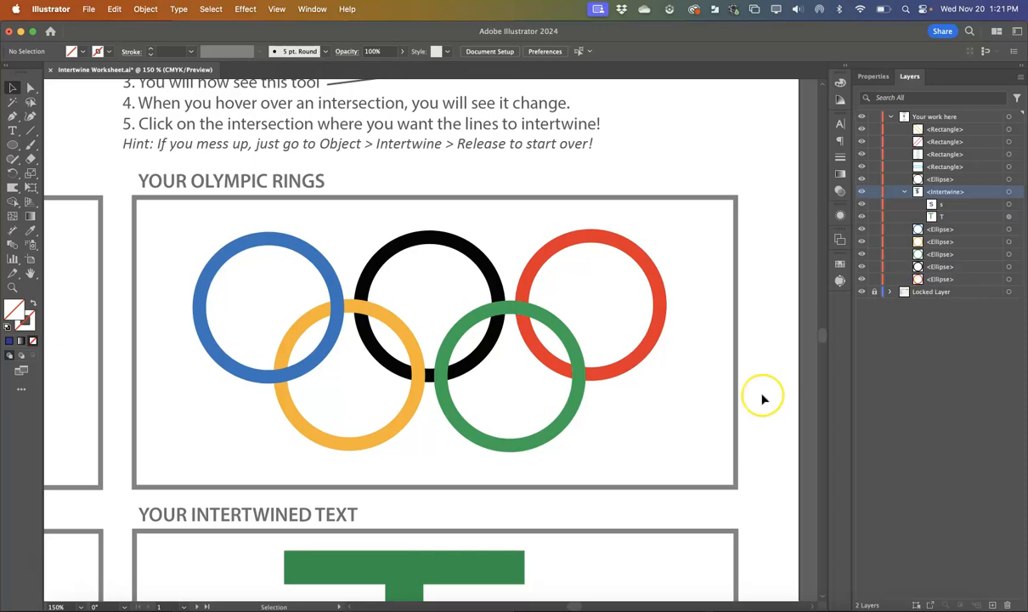
# Examine the worksheet's text and shapes practice boxes and the instructions for the name logo page
pyautogui.press('super+minus')
pyautogui.press('super+minus')
pyautogui.press('super+minus')
pyautogui.scroll(-5, 406, 459)
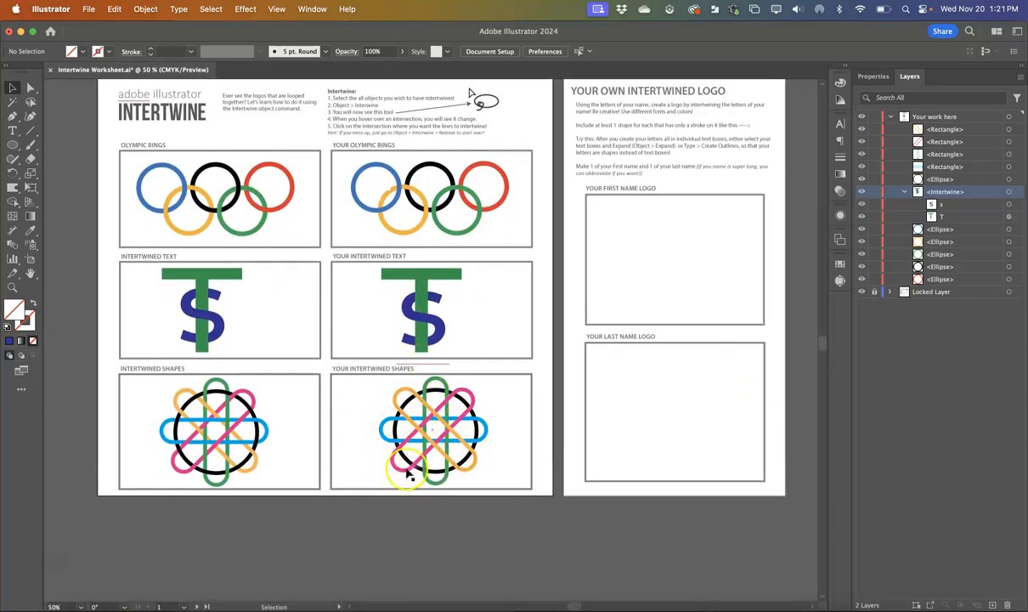
pyautogui.press('super+plus')
pyautogui.press('super+plus')
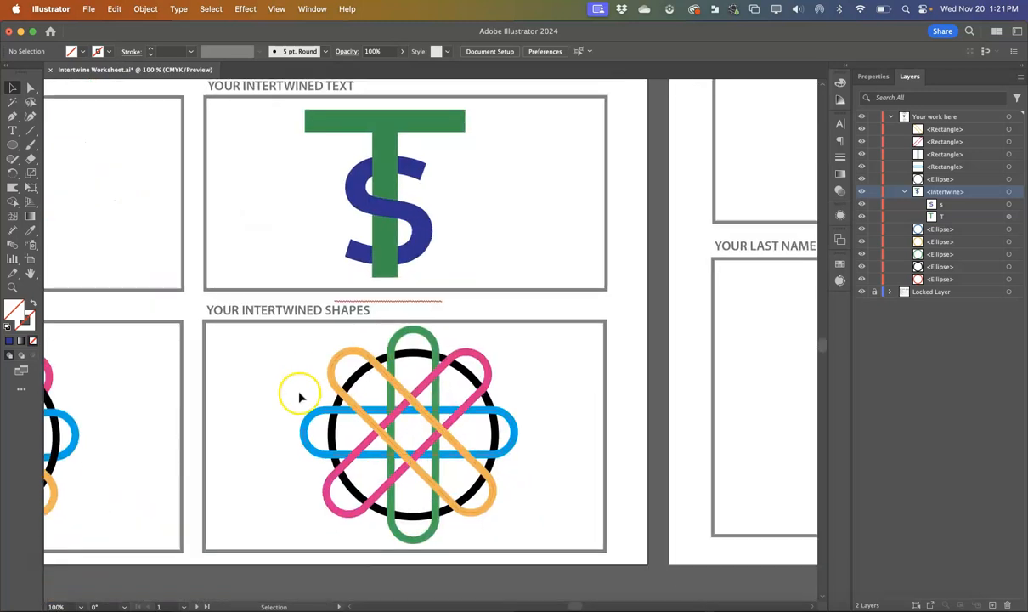
pyautogui.hscroll(10, 544, 434)
pyautogui.scroll(5, 543, 435)
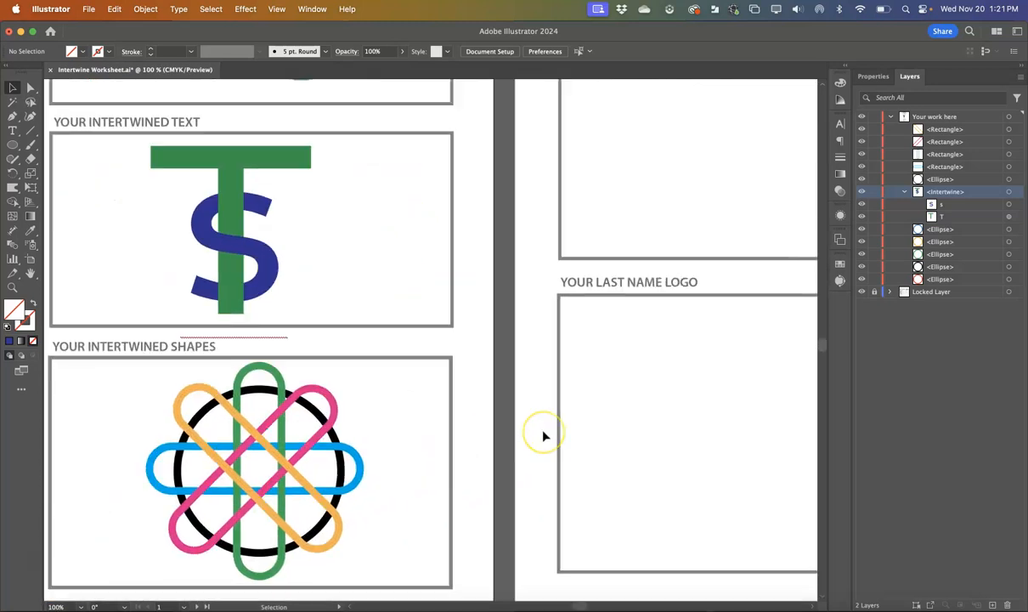
pyautogui.press('super+minus')
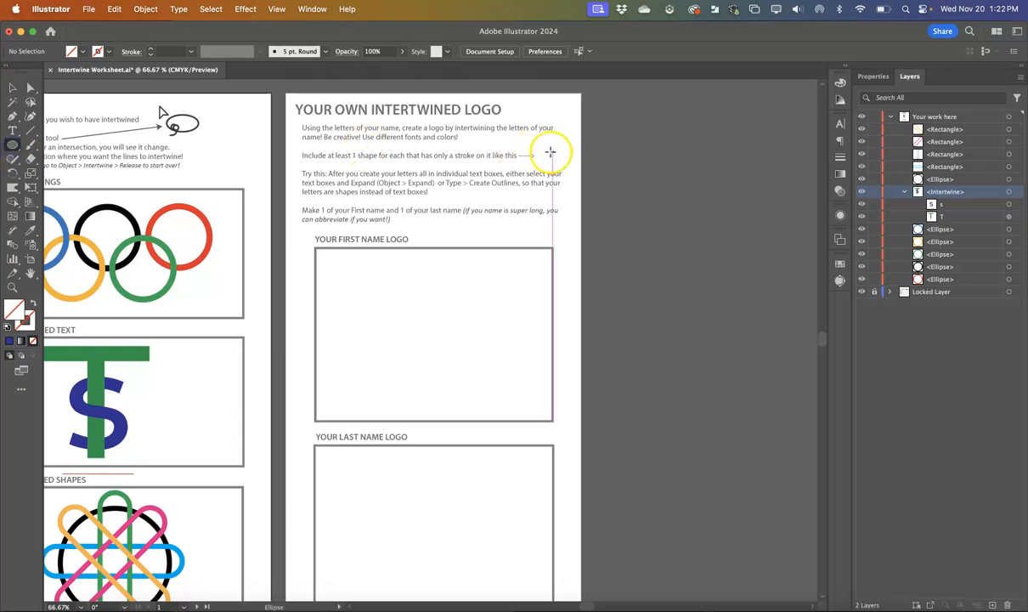
# Draw an unfilled hexagon about 0.58 by 0.54 in near the arrow in the logo instructions and give it a 5 pt stroke
pyautogui.moveTo(13, 144); pyautogui.dragTo(64, 179)
pyautogui.moveTo(543, 142)
pyautogui.mouseDown()
pyautogui.moveTo(561, 158)
pyautogui.moveTo(551, 154)
pyautogui.mouseUp()
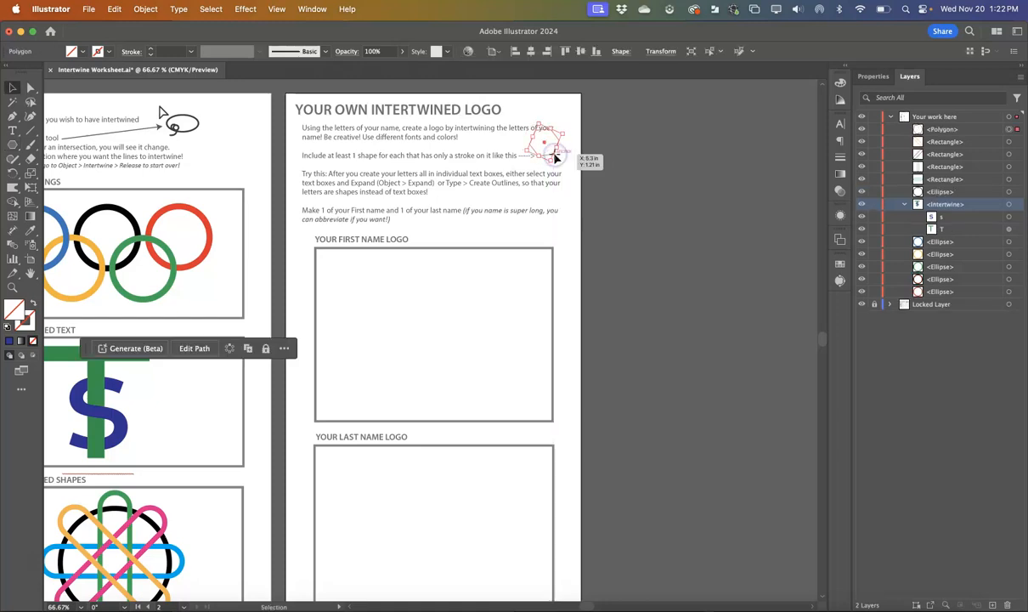
pyautogui.click(873, 75)
pyautogui.click(940, 246)
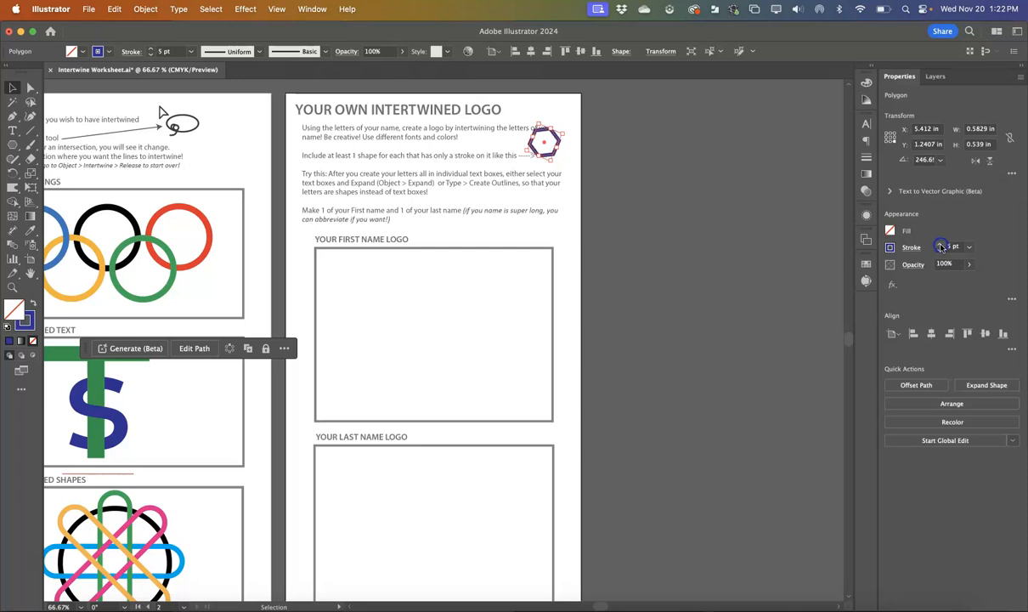
# Move the hexagon so it sits directly after the arrow in the stroke-only shape instruction, and deselect it
pyautogui.press('super+equal')
pyautogui.press('super+equal')
pyautogui.moveTo(465, 369); pyautogui.dragTo(486, 388)
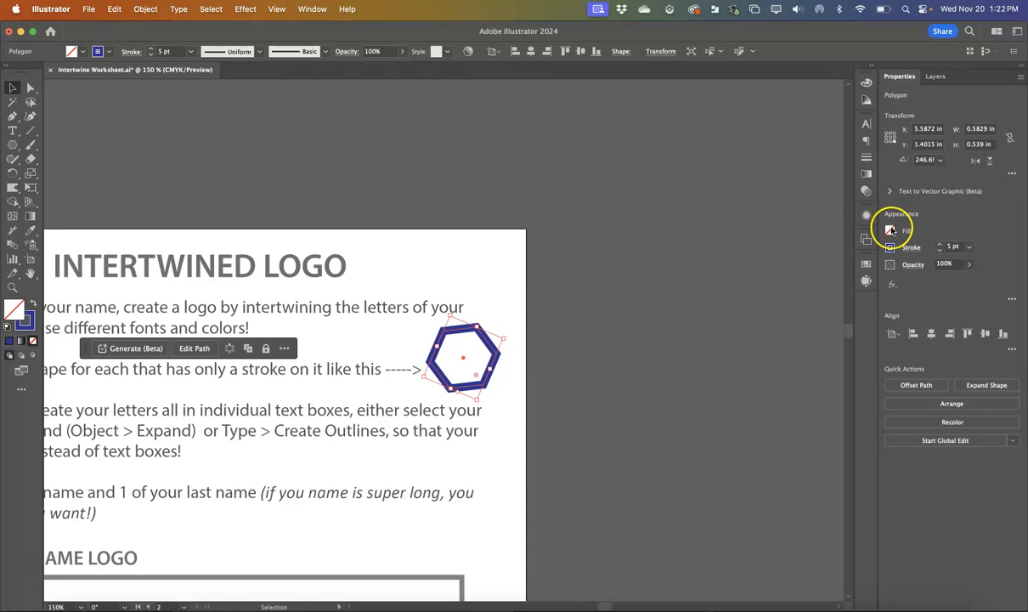
pyautogui.click(550, 410)
# Check the hexagon's placement on the logo page and review both worksheet pages as a whole
pyautogui.press('super+minus')
pyautogui.press('super+minus')
pyautogui.hscroll(-5, 550, 409)
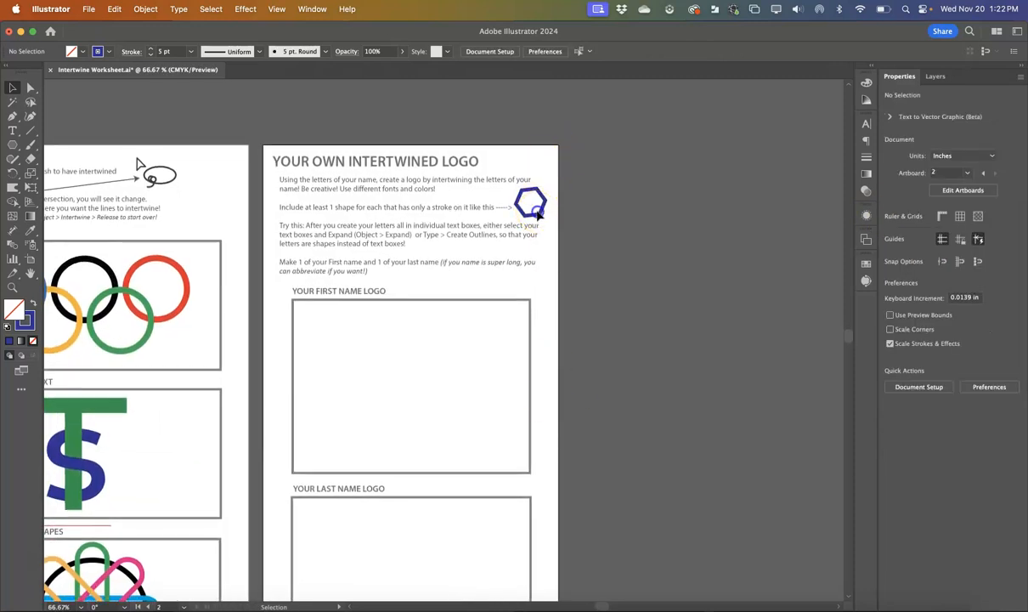
pyautogui.click(533, 207)
pyautogui.click(573, 240)
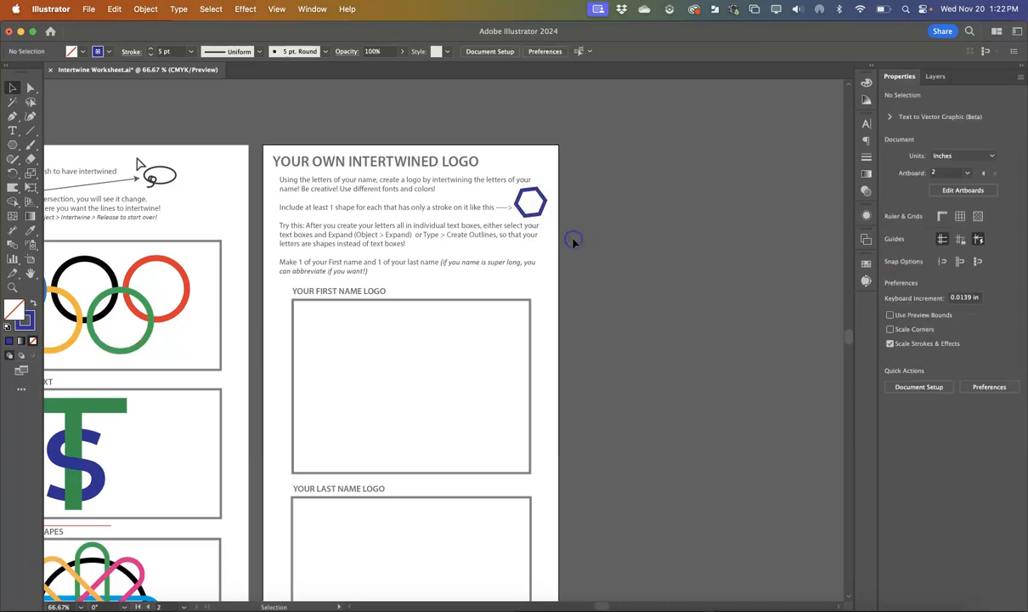
pyautogui.hscroll(-5, 573, 241)
pyautogui.scroll(-2, 574, 241)
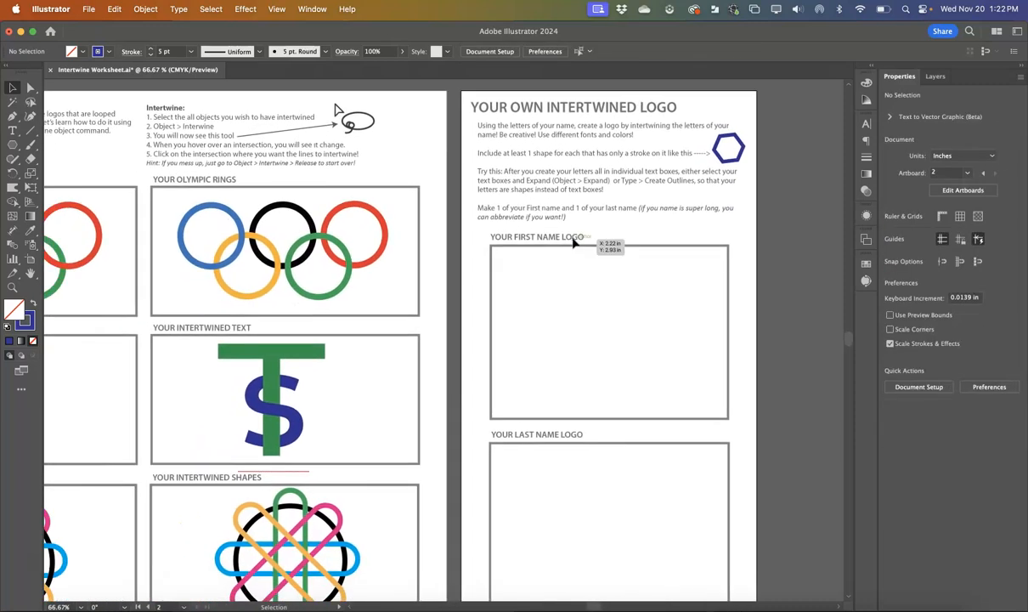
pyautogui.press('super+minus')
pyautogui.hscroll(-3, 573, 242)
pyautogui.scroll(-1, 573, 243)
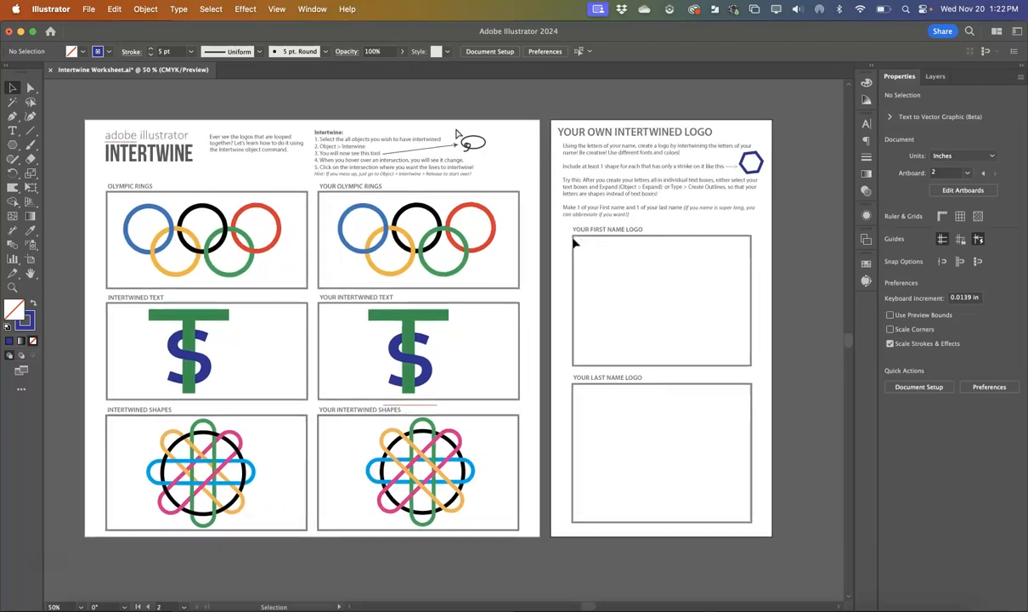